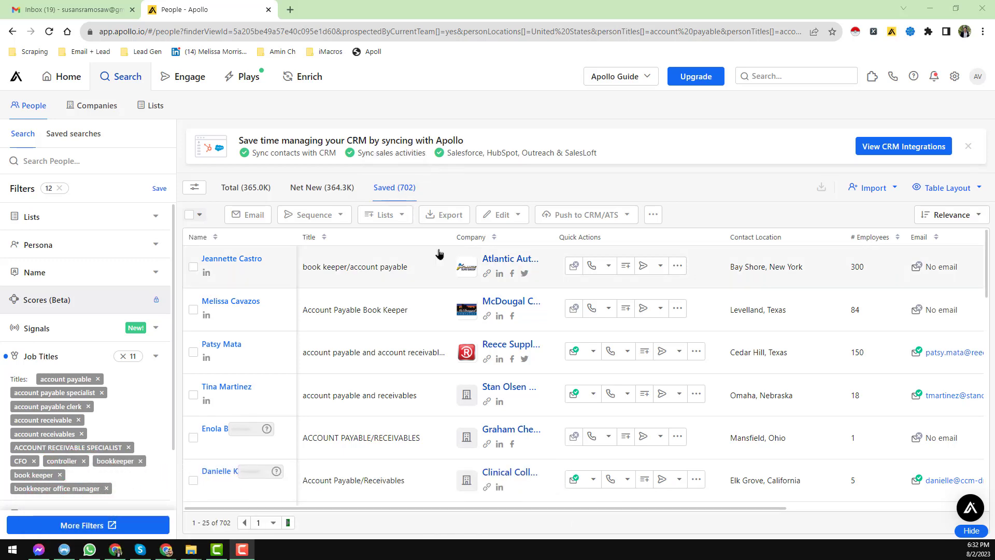
- Scroll through the 702 saved accounting contacts and return to the top of the list
{"action": "scroll", "coordinate": [417, 251], "scroll_direction": "down", "scroll_amount": 4}
{"action": "scroll", "coordinate": [420, 251], "scroll_direction": "up", "scroll_amount": 4}
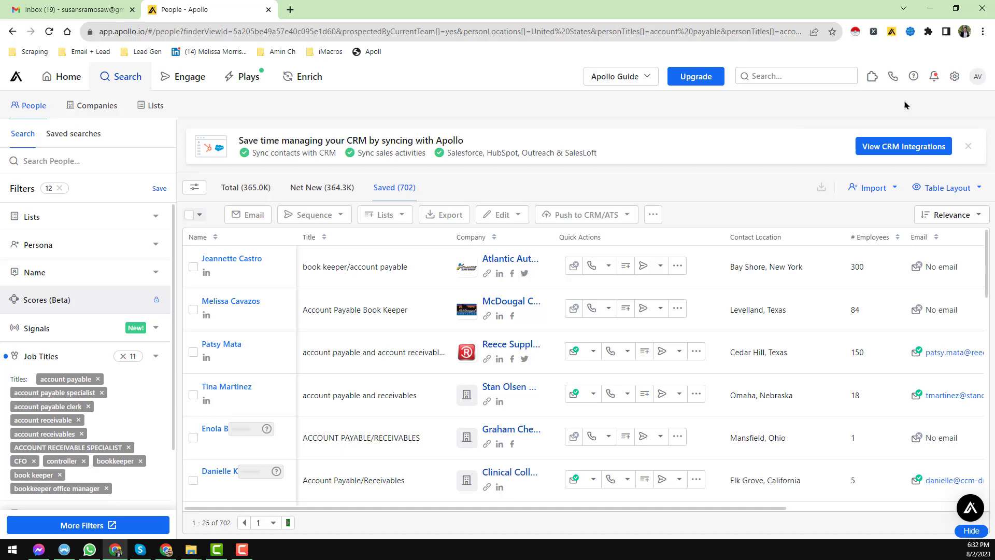
- Scrape the first 25 contacts with Instant Data Scraper, turn off infinite scroll, and begin locating the Next button
{"action": "left_click", "coordinate": [855, 32]}
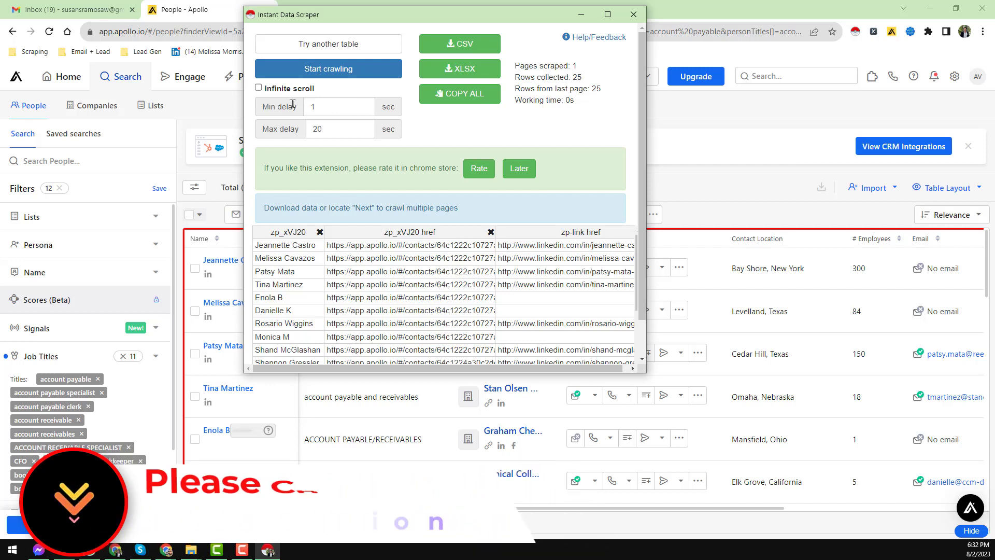
{"action": "left_click", "coordinate": [258, 88]}
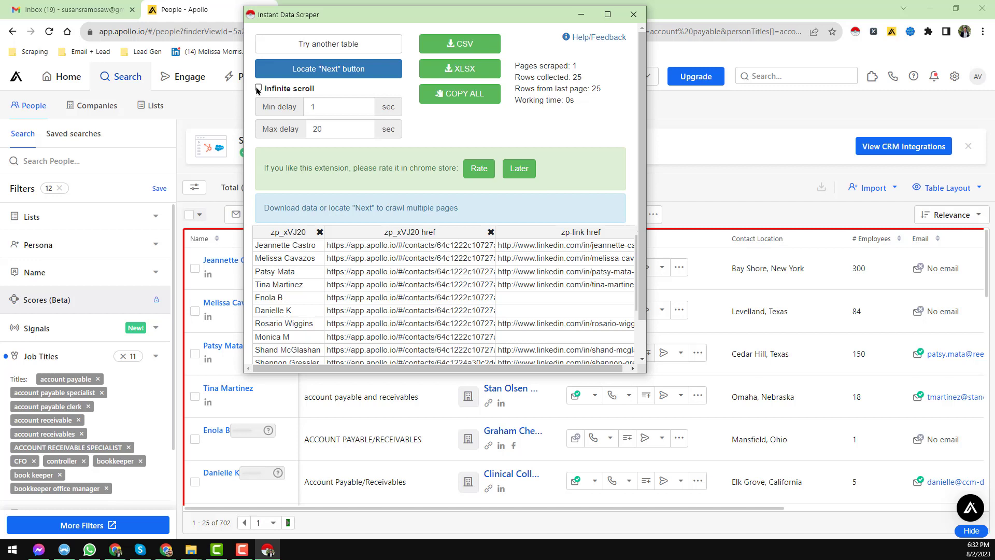
{"action": "left_click", "coordinate": [342, 75]}
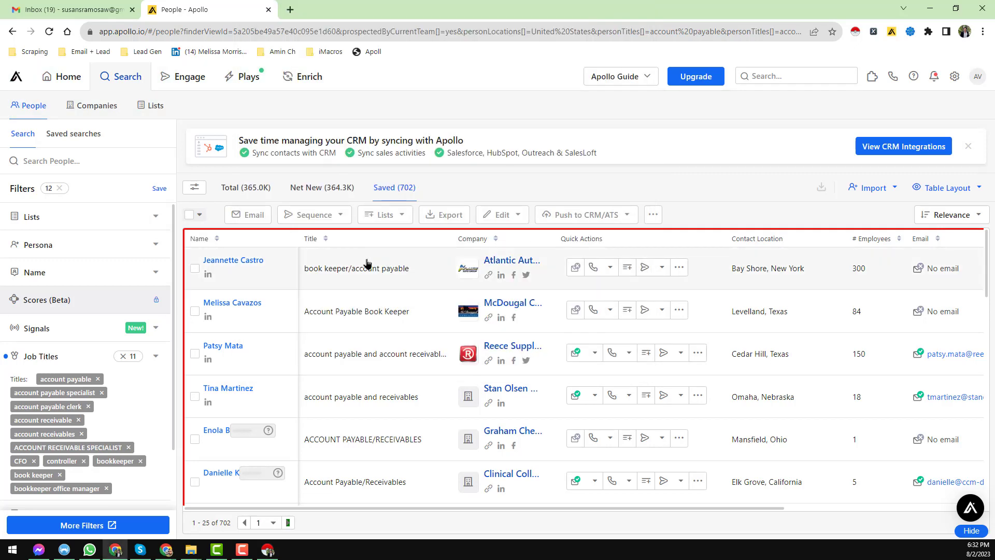
- Mark the page's Next link and set the scraper's minimum crawl delay to 3 seconds
{"action": "scroll", "coordinate": [364, 306], "scroll_direction": "down", "scroll_amount": 15}
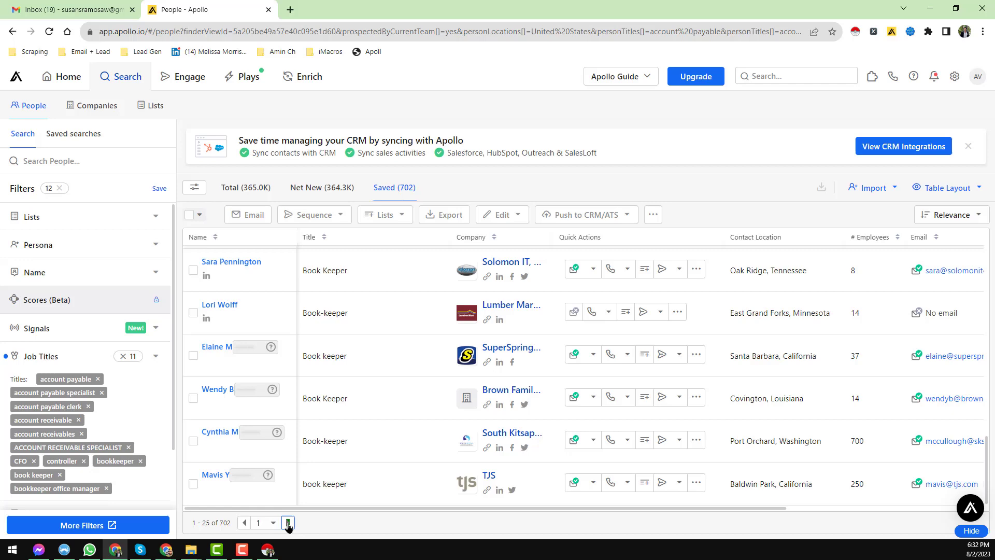
{"action": "left_click", "coordinate": [270, 552]}
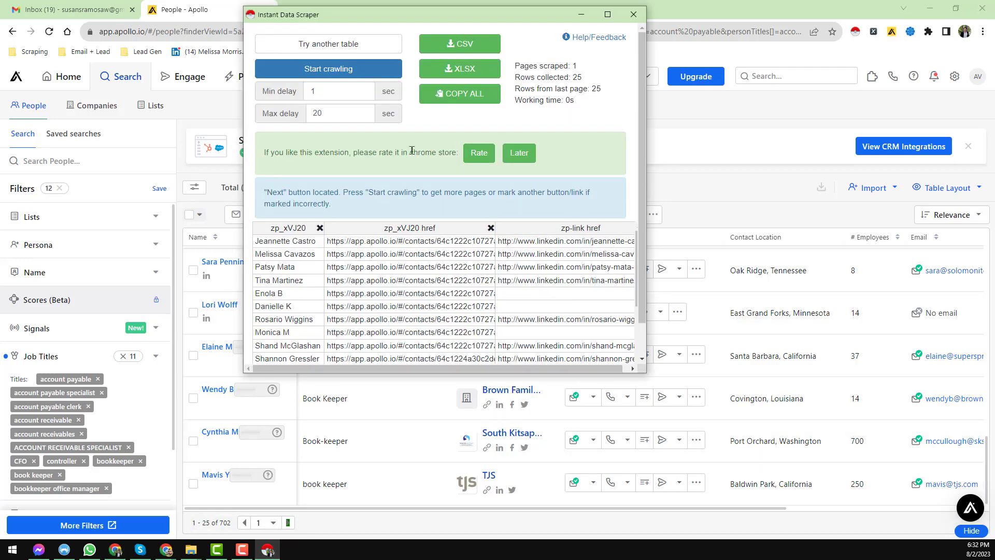
{"action": "double_click", "coordinate": [330, 88]}
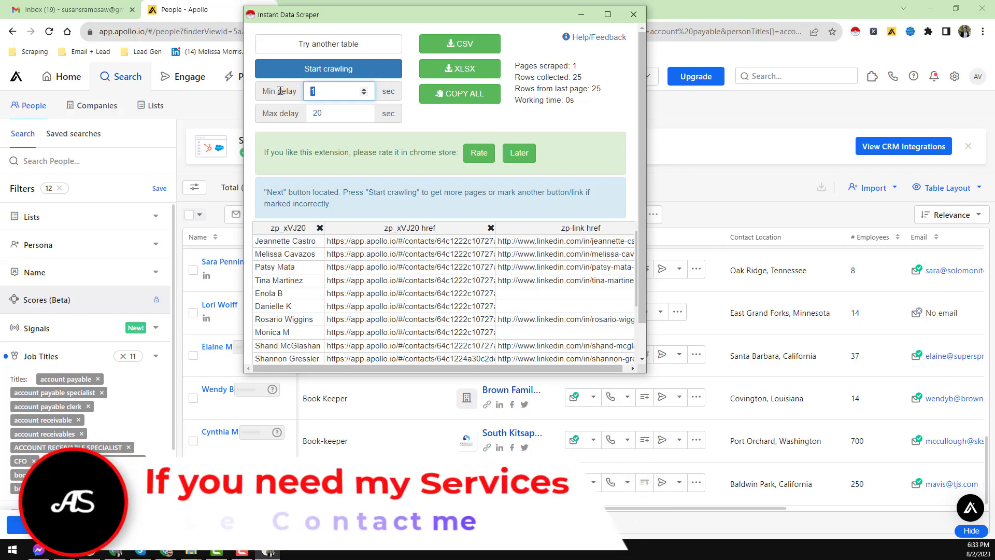
{"action": "type", "text": "3"}
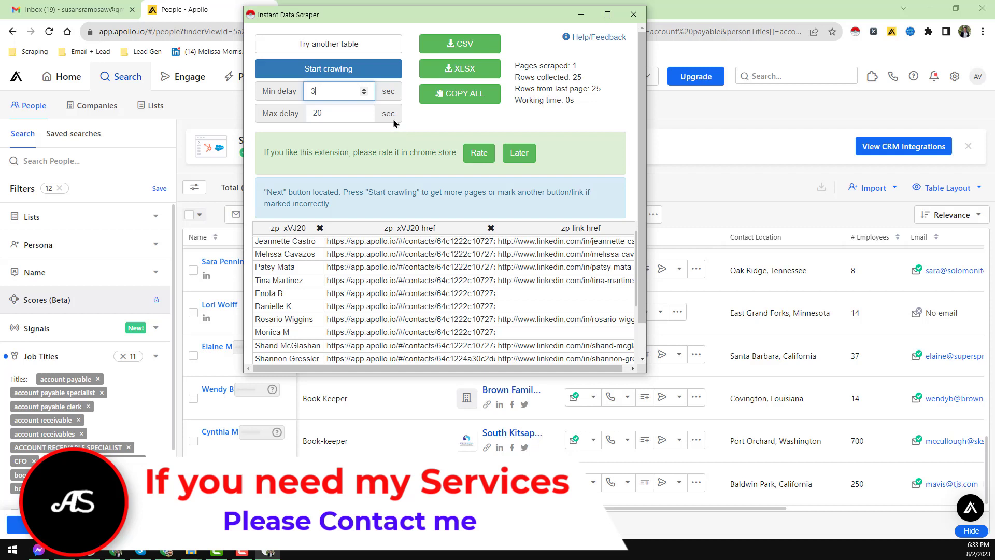
- Crawl through the contact pages, resuming after the pause, to gather 200 rows from 8 pages
{"action": "left_click", "coordinate": [341, 72]}
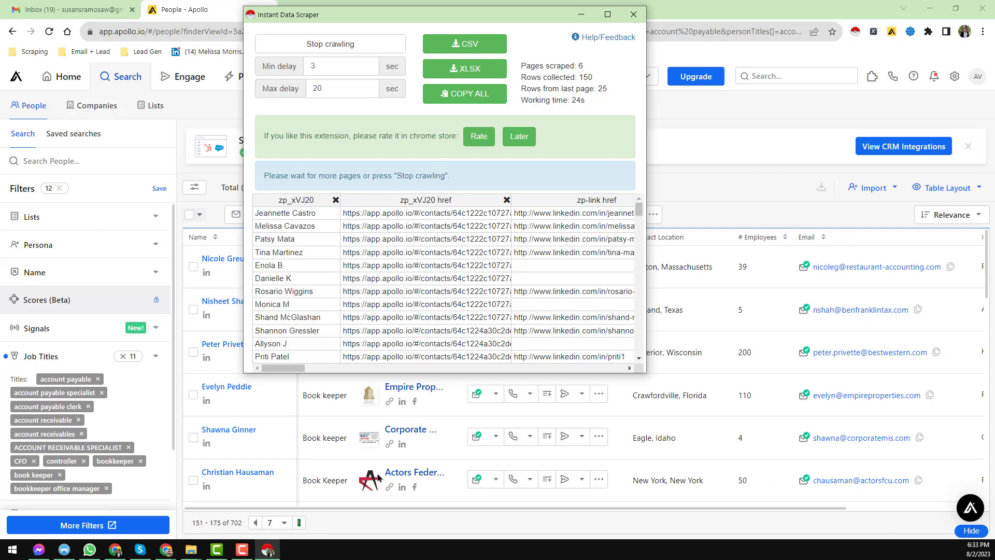
{"action": "mouse_move", "coordinate": [379, 477]}
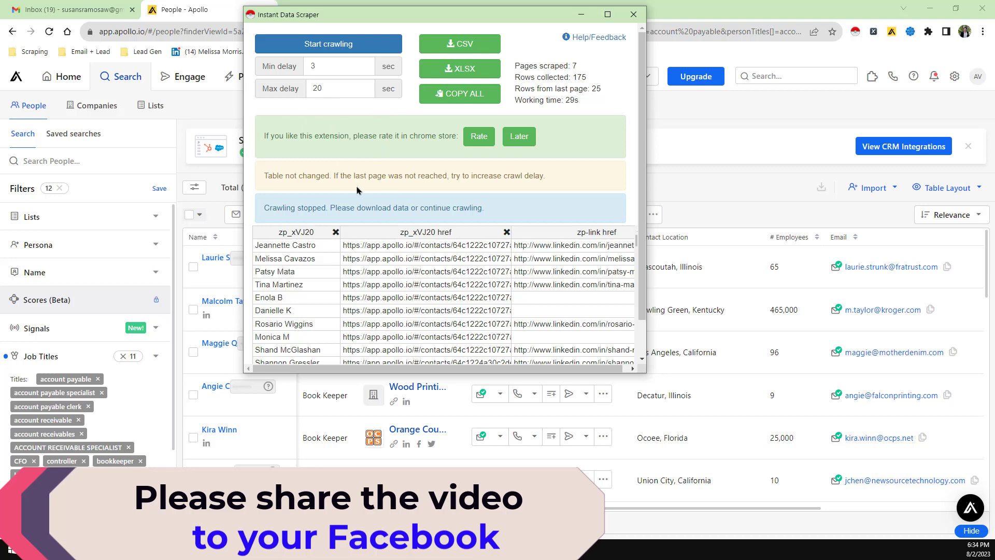
{"action": "left_click", "coordinate": [353, 51]}
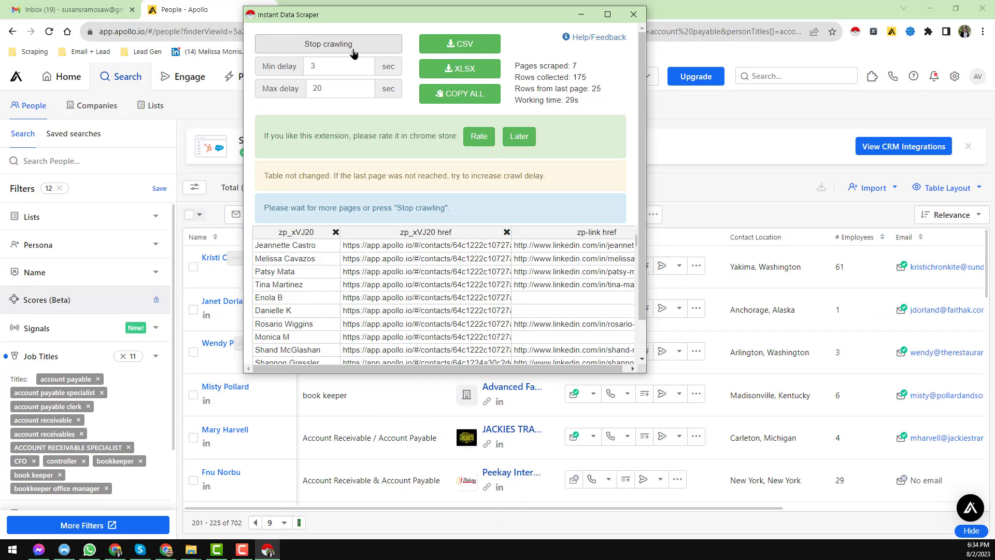
- Stop the crawl at 225 rows from 9 pages and export them to app (3).csv in Downloads
{"action": "left_click", "coordinate": [367, 49]}
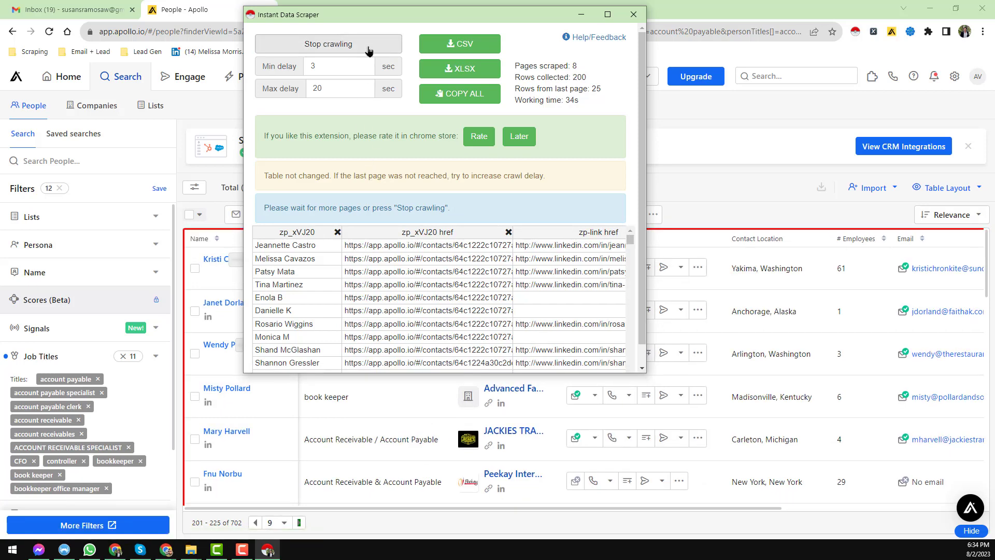
{"action": "left_click", "coordinate": [480, 51]}
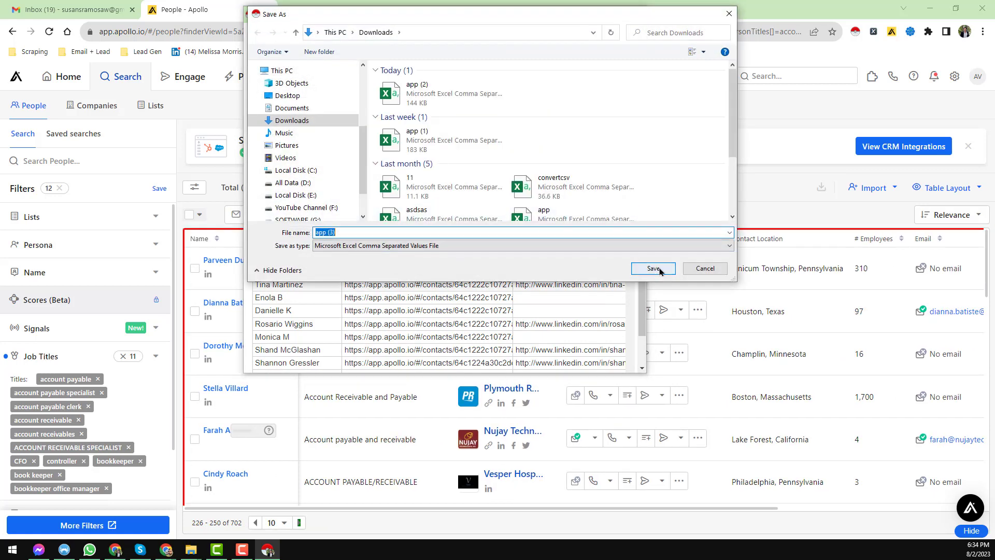
{"action": "left_click", "coordinate": [657, 269]}
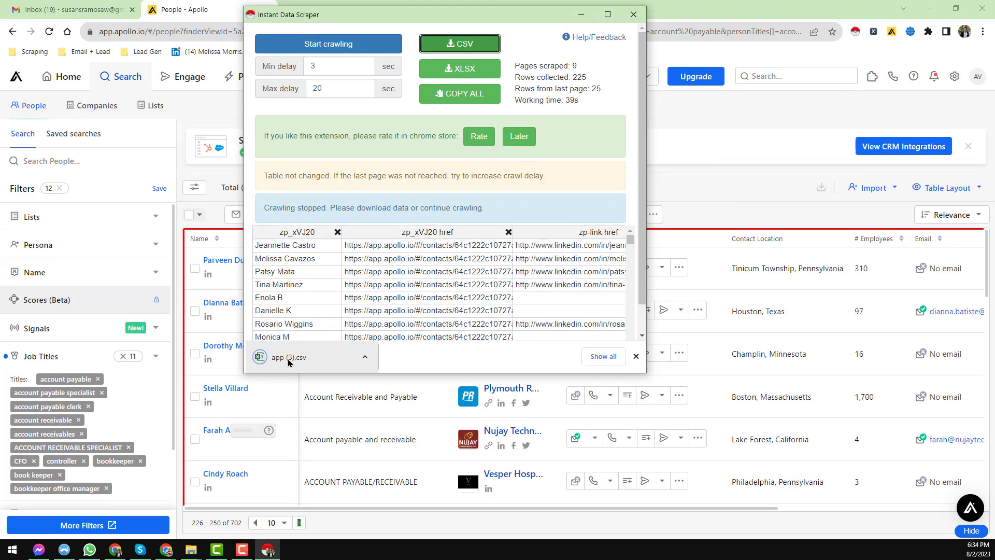
{"action": "right_click", "coordinate": [288, 361]}
- Open app (3).csv maximized in Excel, add borders to every cell, and AutoFit all columns
{"action": "left_click", "coordinate": [317, 367]}
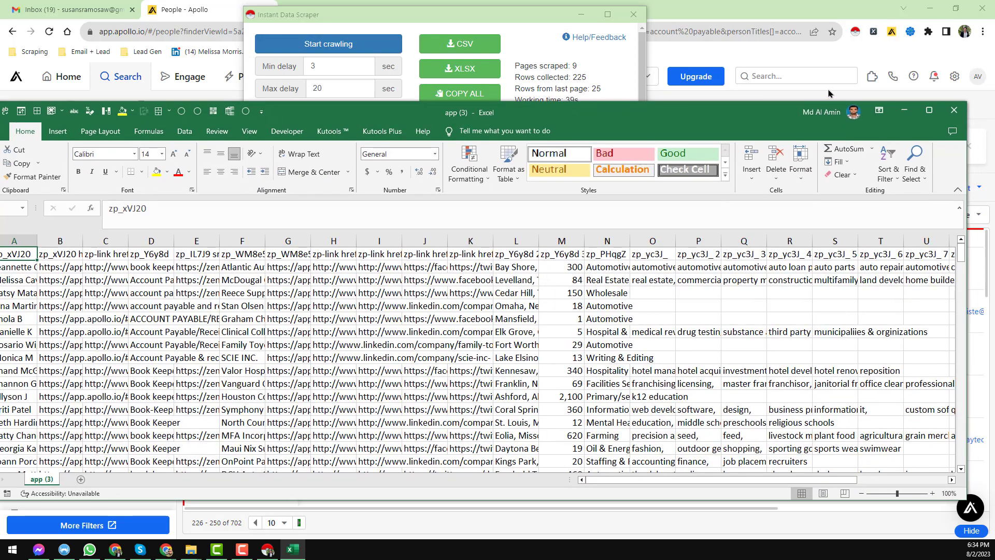
{"action": "left_click", "coordinate": [928, 111]}
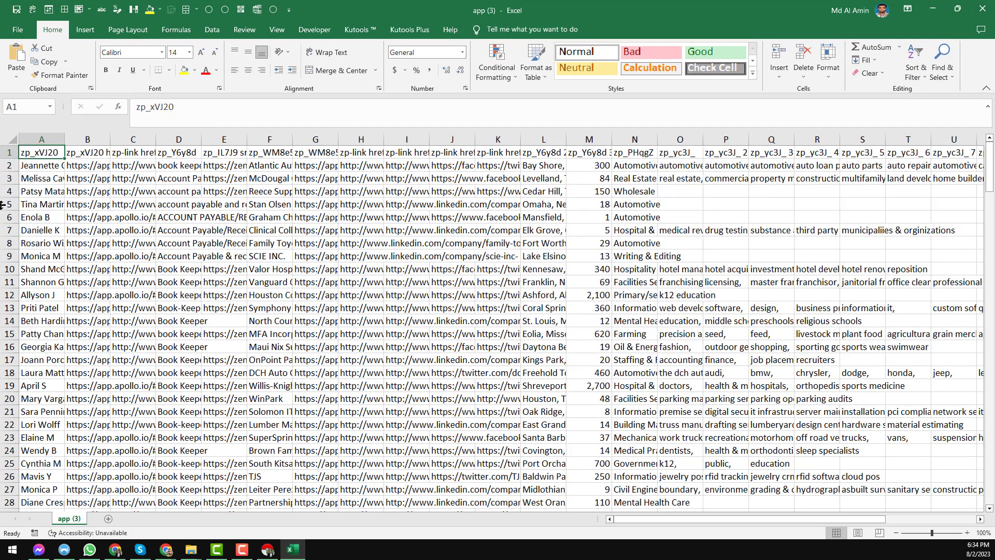
{"action": "left_click", "coordinate": [9, 151]}
{"action": "left_click", "coordinate": [13, 140]}
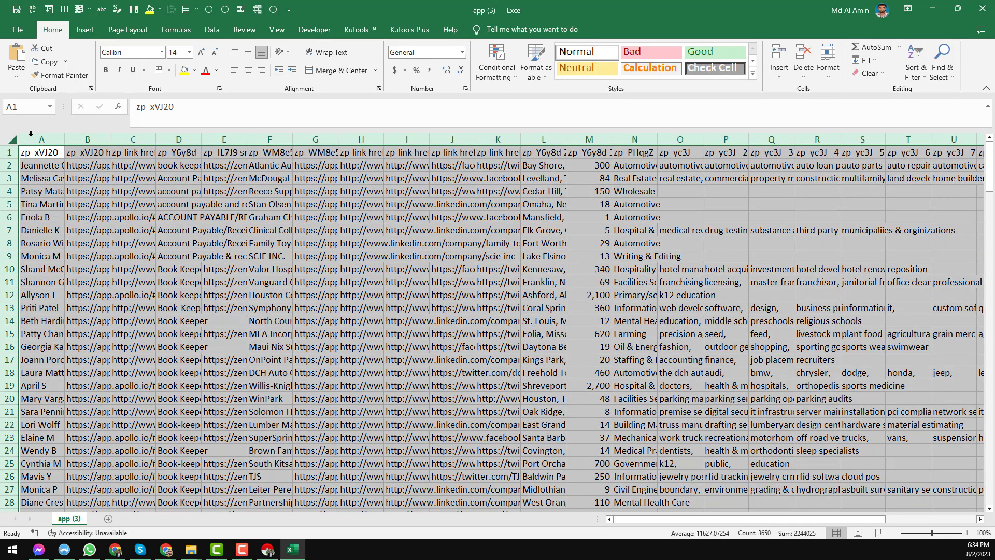
{"action": "left_click", "coordinate": [64, 9]}
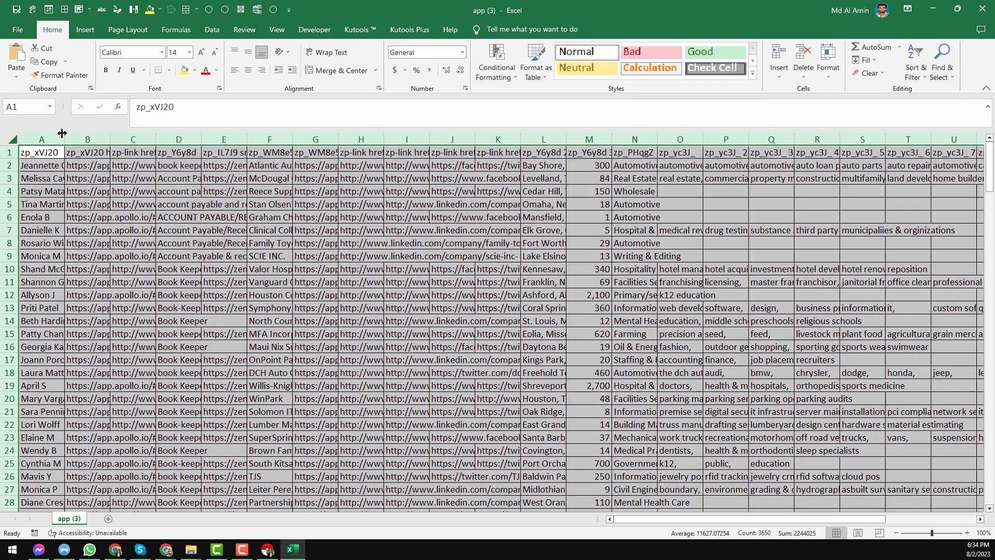
{"action": "double_click", "coordinate": [64, 139]}
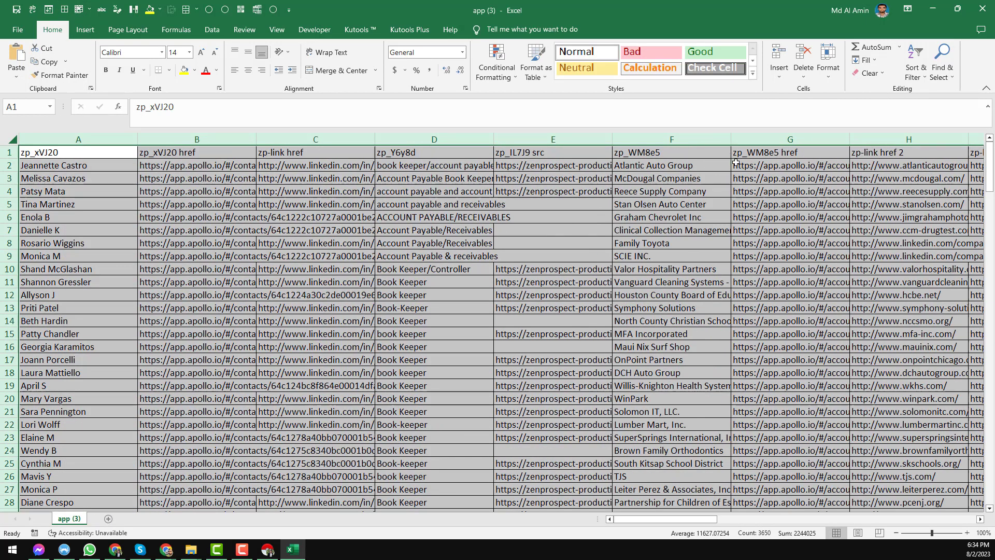
- Move around the sheet from G2 to P6 to review the widened data
{"action": "left_click", "coordinate": [772, 166]}
{"action": "key", "text": "Right"}
{"action": "key", "text": "Right"}
{"action": "key", "text": "Right"}
{"action": "key", "text": "Right"}
{"action": "key", "text": "Right"}
{"action": "key", "text": "Right"}
{"action": "key", "text": "Right"}
{"action": "key", "text": "Right"}
{"action": "key", "text": "Right"}
{"action": "key", "text": "Right"}
{"action": "key", "text": "Right"}
{"action": "key", "text": "Right"}
{"action": "key", "text": "Right"}
{"action": "key", "text": "Right"}
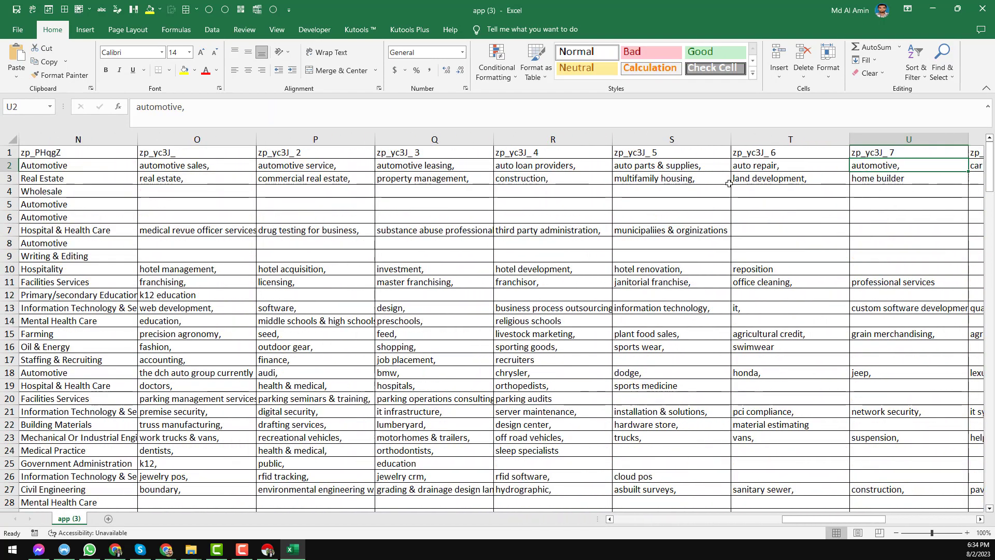
{"action": "left_click", "coordinate": [333, 217]}
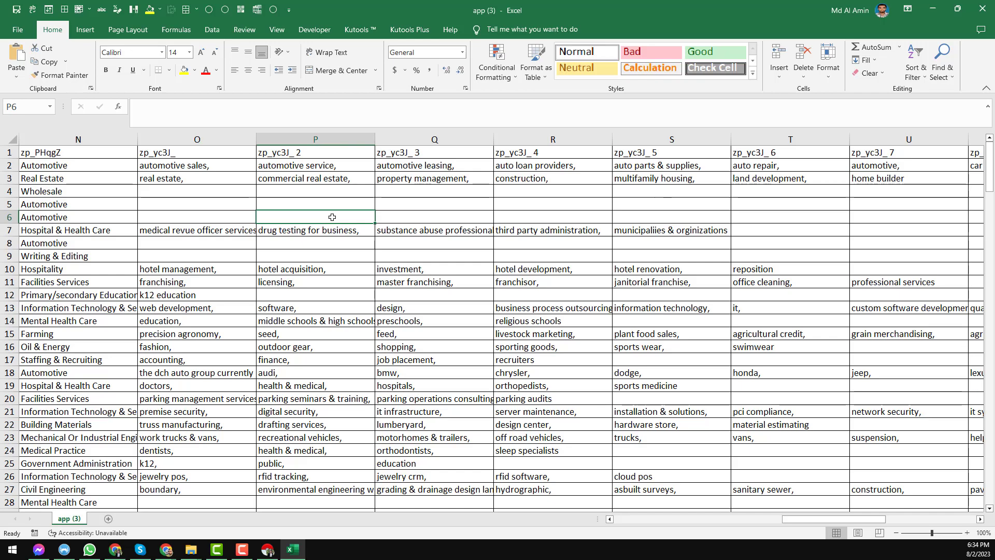
{"action": "key", "text": "Left"}
{"action": "key", "text": "Left"}
{"action": "key", "text": "Left"}
{"action": "key", "text": "Left"}
{"action": "key", "text": "Left"}
{"action": "key", "text": "Left"}
{"action": "key", "text": "Left"}
{"action": "key", "text": "Left"}
{"action": "key", "text": "Left"}
{"action": "key", "text": "Left"}
{"action": "key", "text": "Left"}
{"action": "key", "text": "Left"}
{"action": "key", "text": "Left"}
{"action": "key", "text": "Left"}
{"action": "key", "text": "Left"}
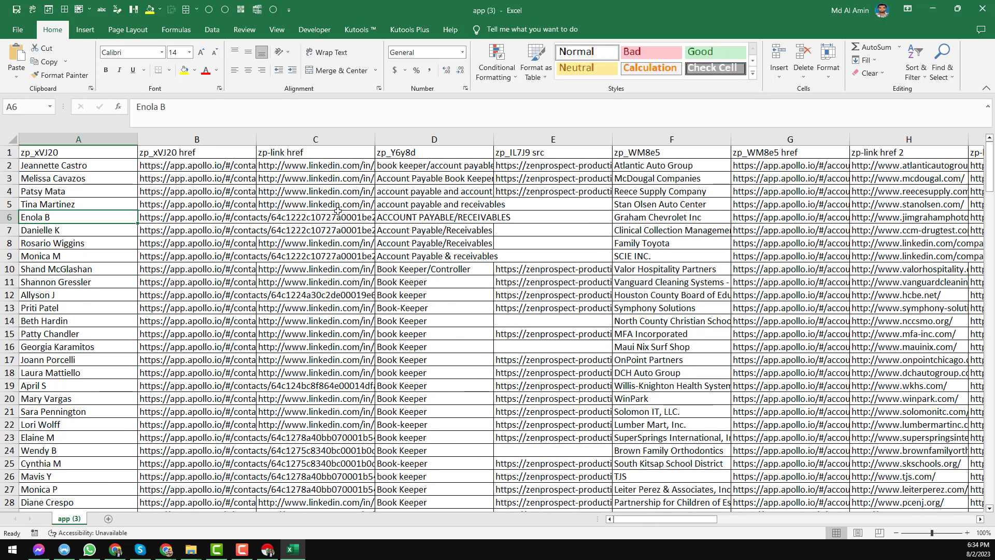
- Minimize Excel to return to Apollo and the Instant Data Scraper window
{"action": "left_click", "coordinate": [933, 10]}
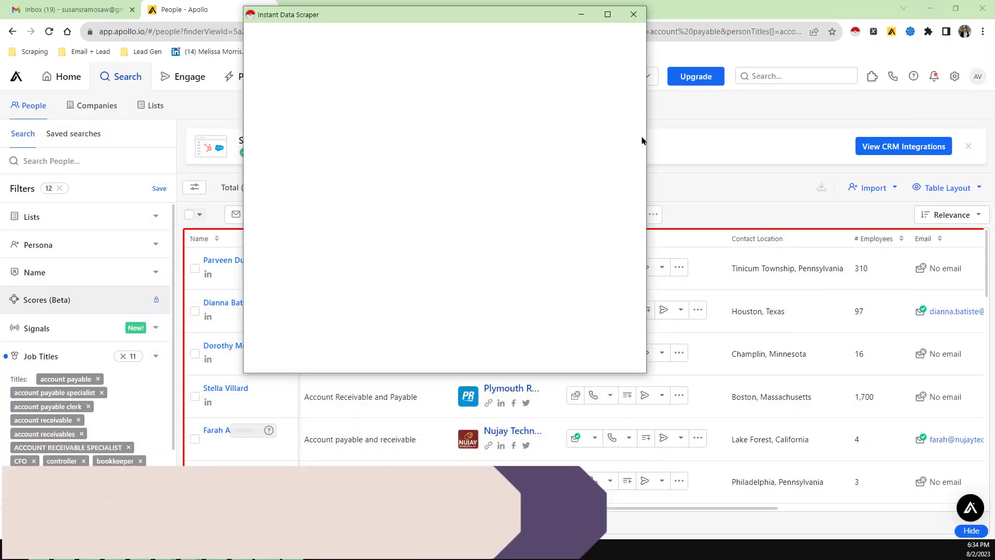